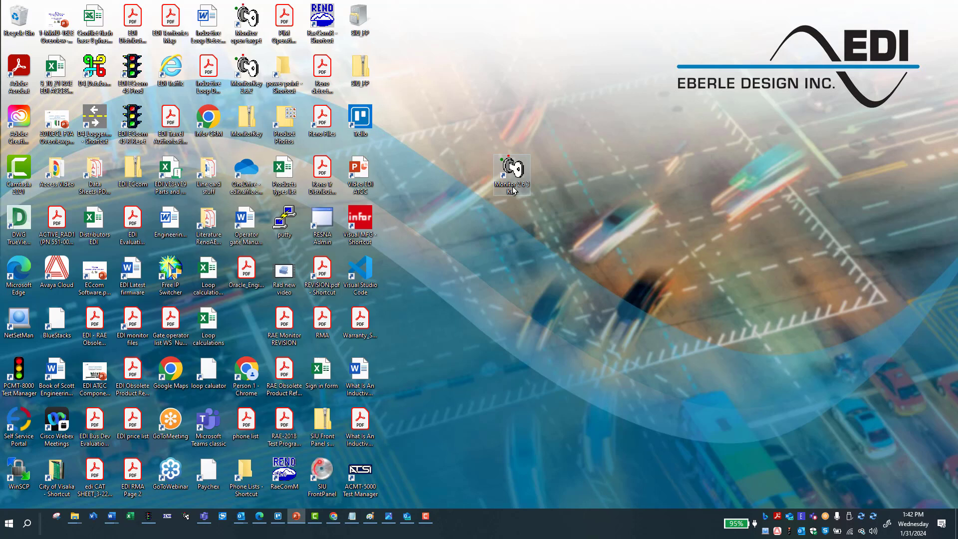
# Launch MonitorKey, confirm the data key programmer on port 7, and enlarge the window
pyautogui.doubleClick(513, 190)
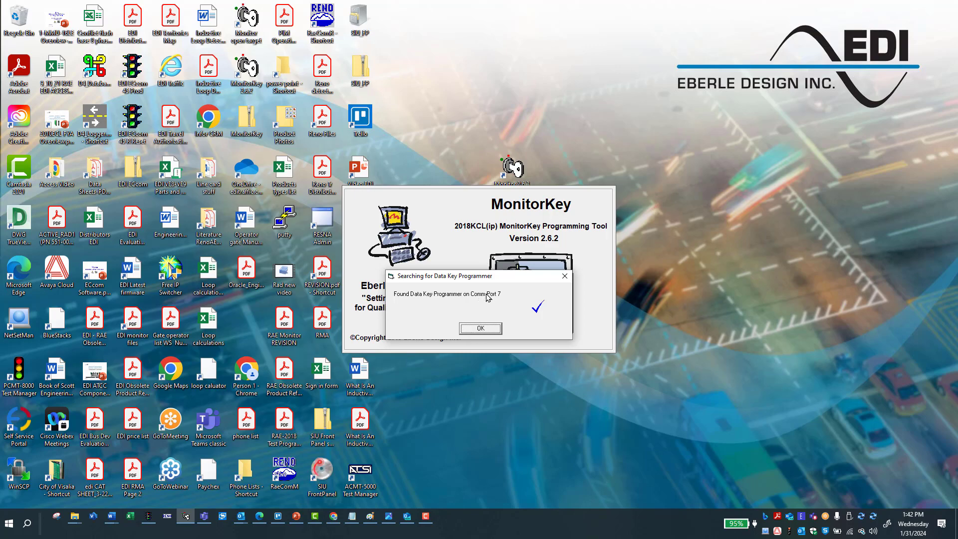
pyautogui.click(481, 329)
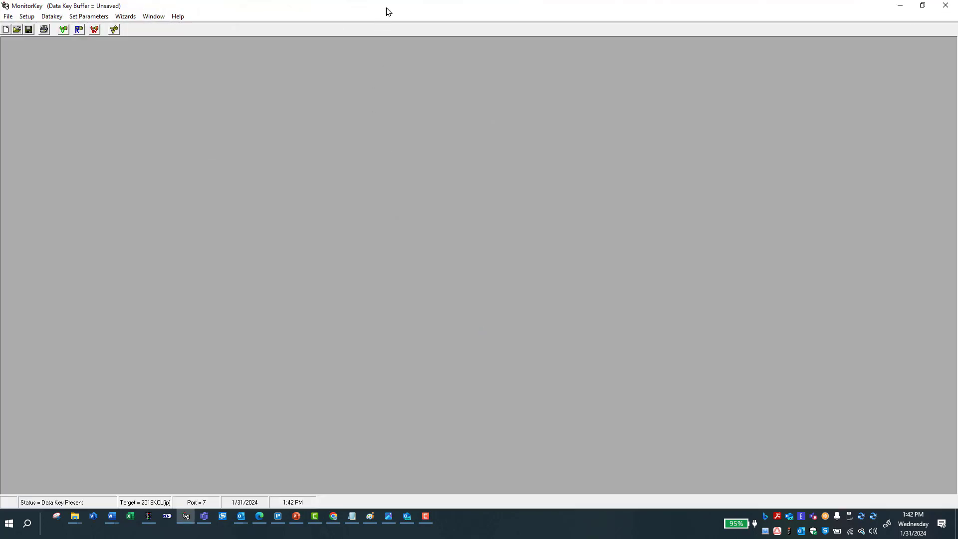
pyautogui.moveTo(387, 11); pyautogui.dragTo(384, 53)
pyautogui.moveTo(518, 222); pyautogui.dragTo(842, 364)
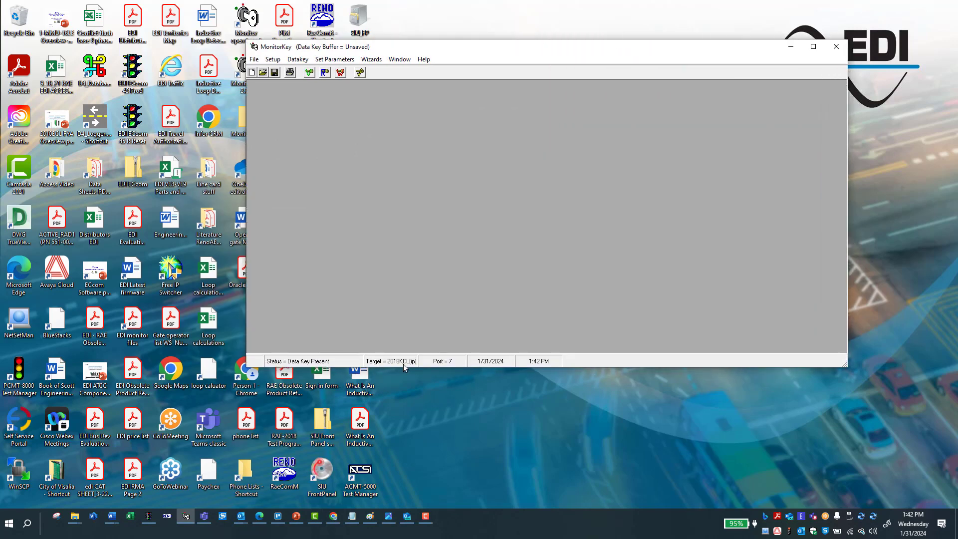
pyautogui.moveTo(397, 363)
# Read the 2018KCL(ip) data key and open all parameter forms, enlarging the window to show Monitor ID
pyautogui.click(324, 73)
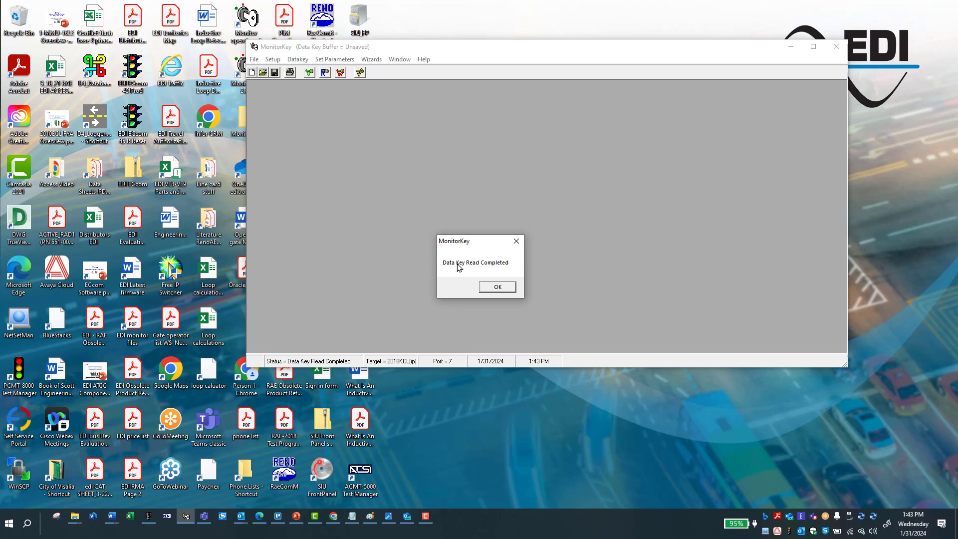
pyautogui.click(497, 288)
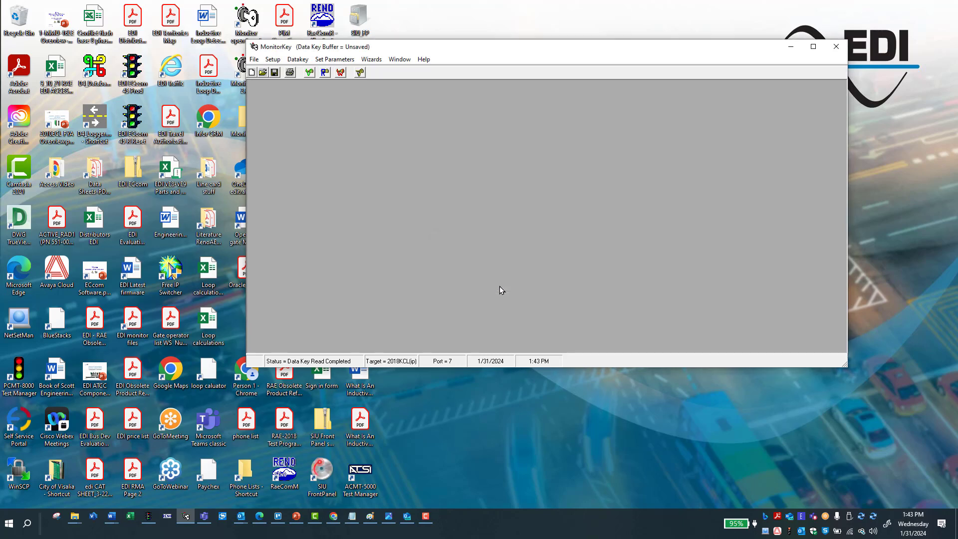
pyautogui.click(332, 61)
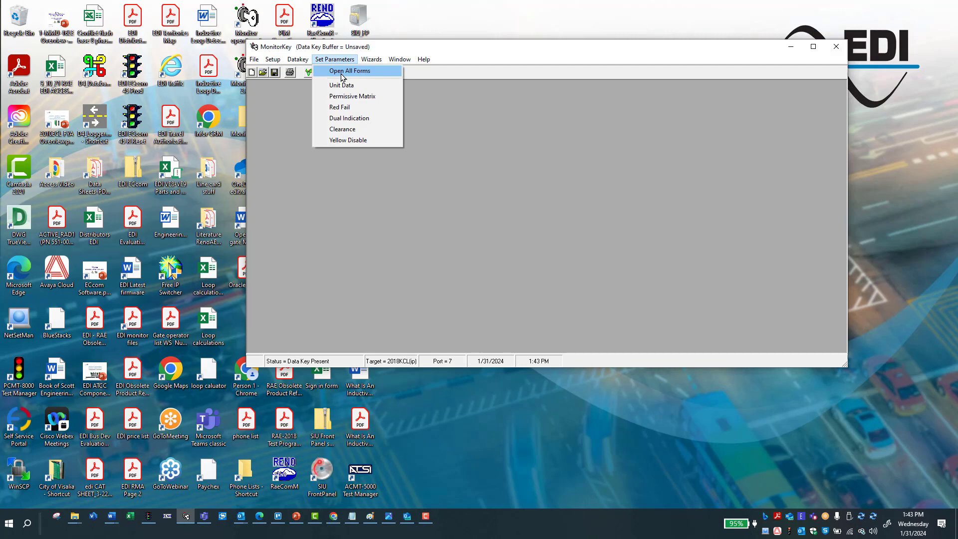
pyautogui.click(343, 75)
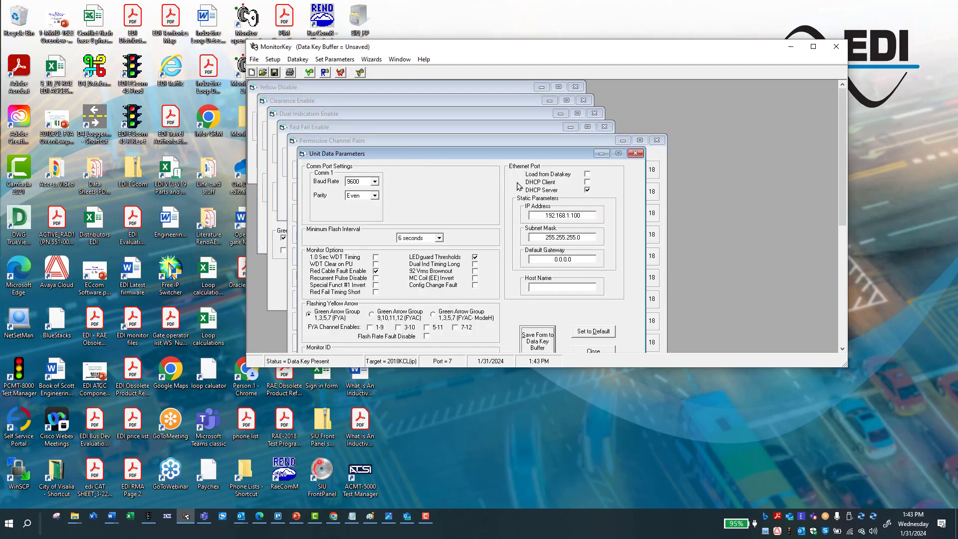
pyautogui.moveTo(770, 367); pyautogui.dragTo(791, 454)
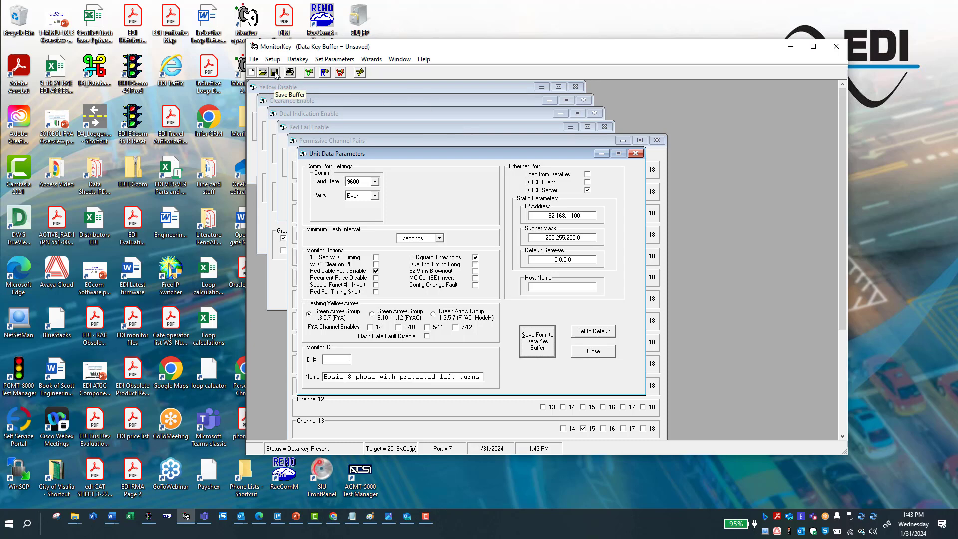
# Start Save Key As and reposition and narrow the save dialog
pyautogui.click(255, 60)
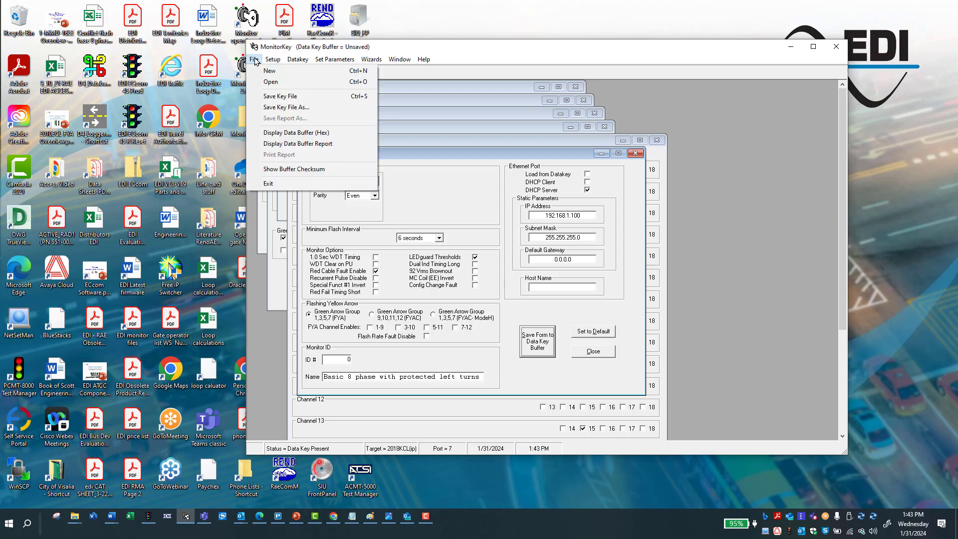
pyautogui.click(278, 108)
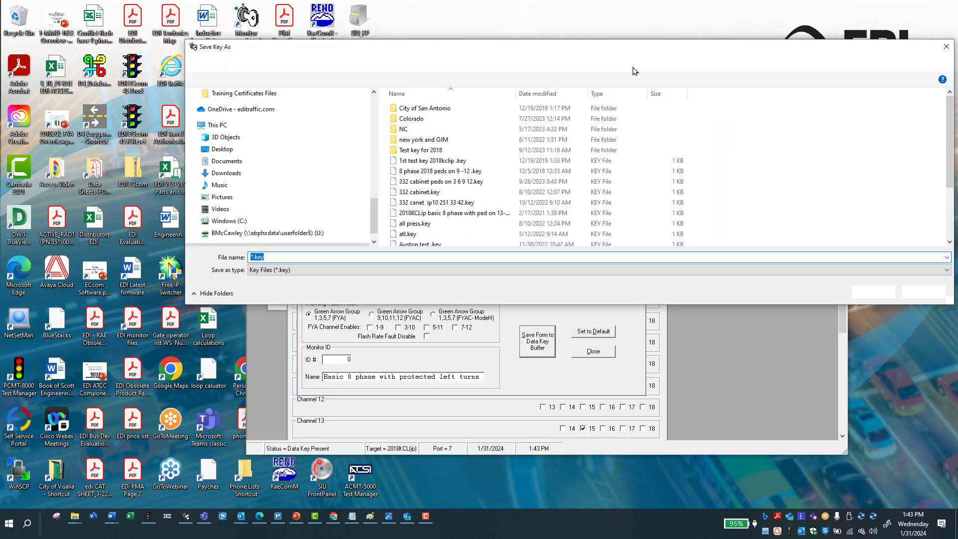
pyautogui.moveTo(641, 48); pyautogui.dragTo(631, 126)
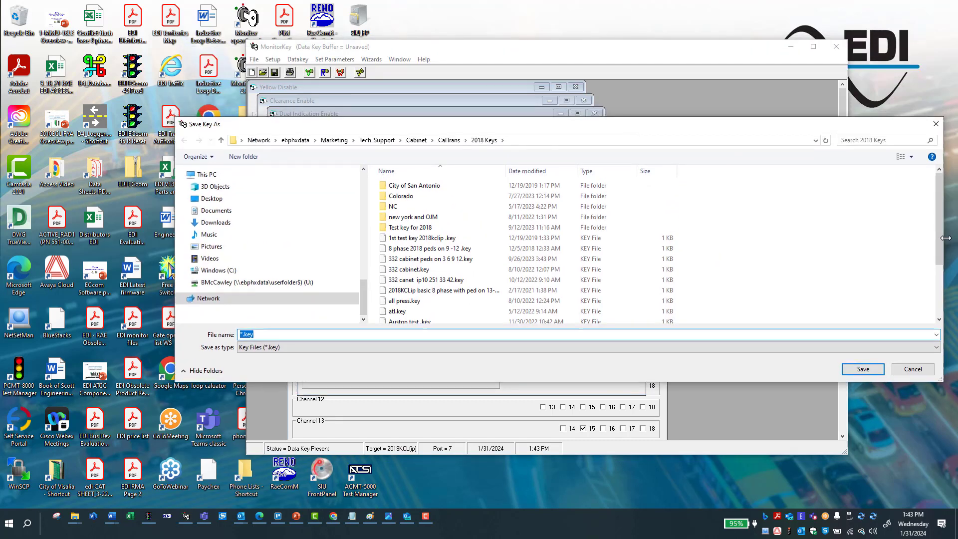
pyautogui.moveTo(945, 238); pyautogui.dragTo(649, 242)
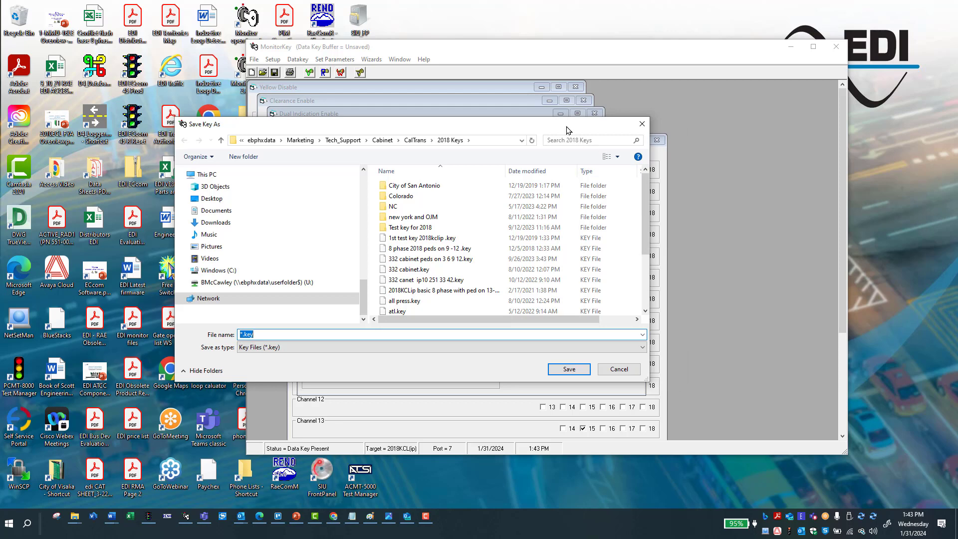
pyautogui.moveTo(566, 129); pyautogui.dragTo(680, 74)
pyautogui.scroll(2, 378, 227)
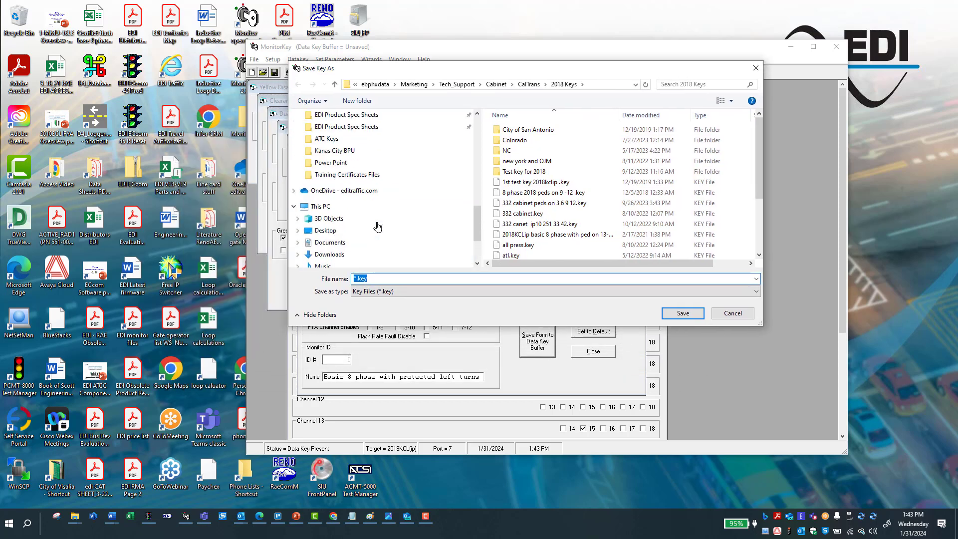
pyautogui.scroll(6, 377, 227)
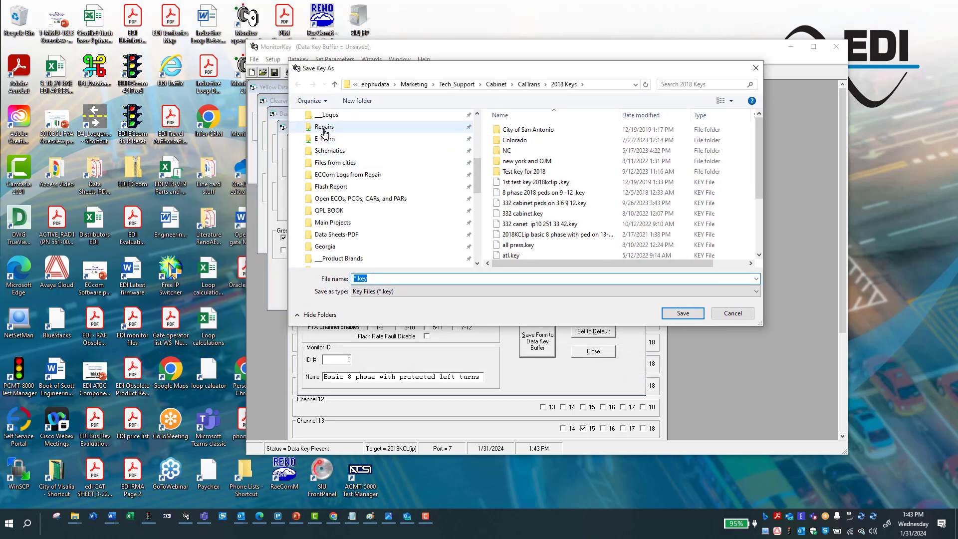
pyautogui.scroll(3, 324, 133)
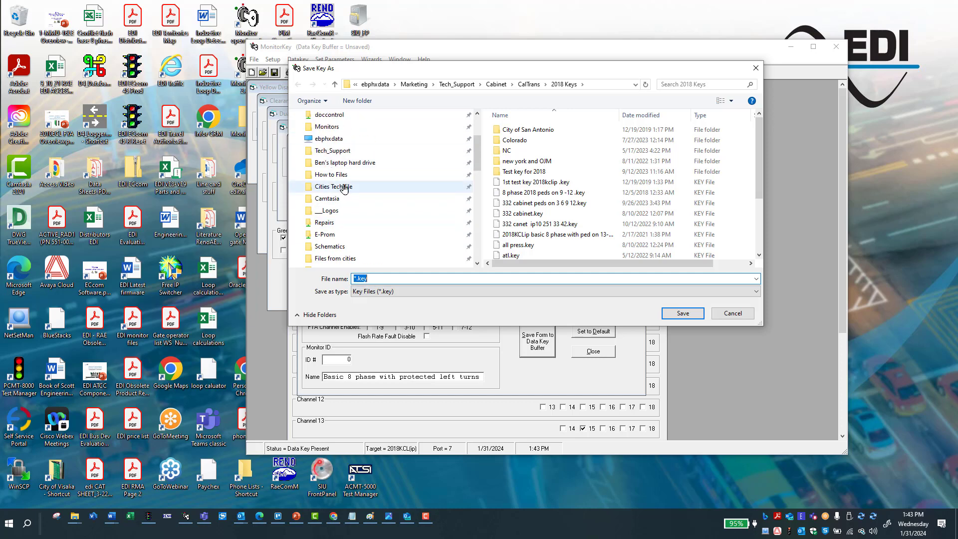
# Browse to Cities Tech > Files from cities > bob and name the file 'test videos .key'
pyautogui.click(344, 187)
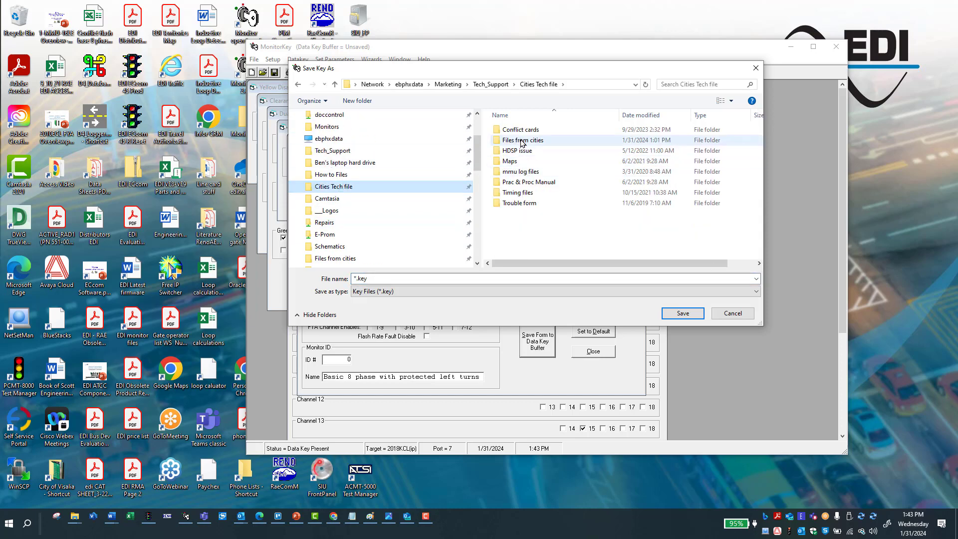
pyautogui.doubleClick(523, 141)
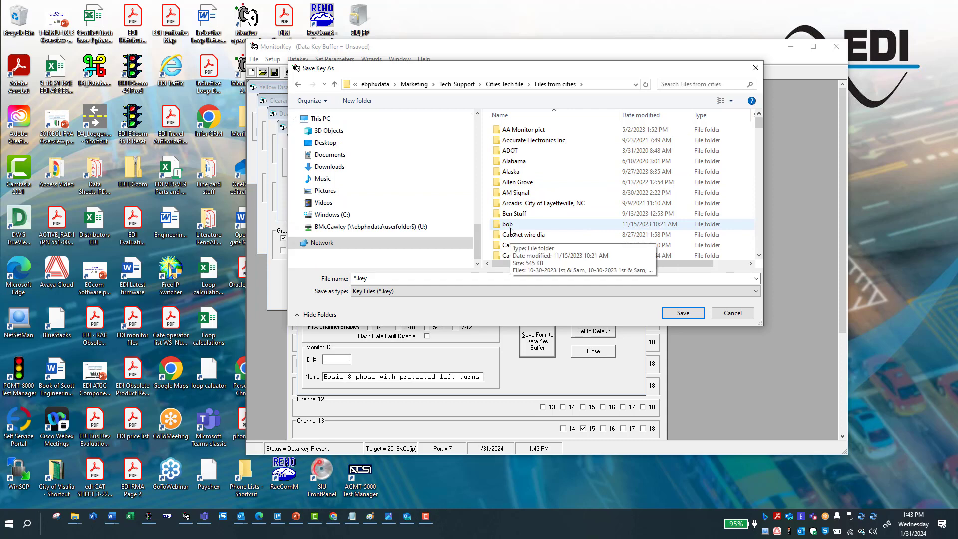
pyautogui.doubleClick(508, 224)
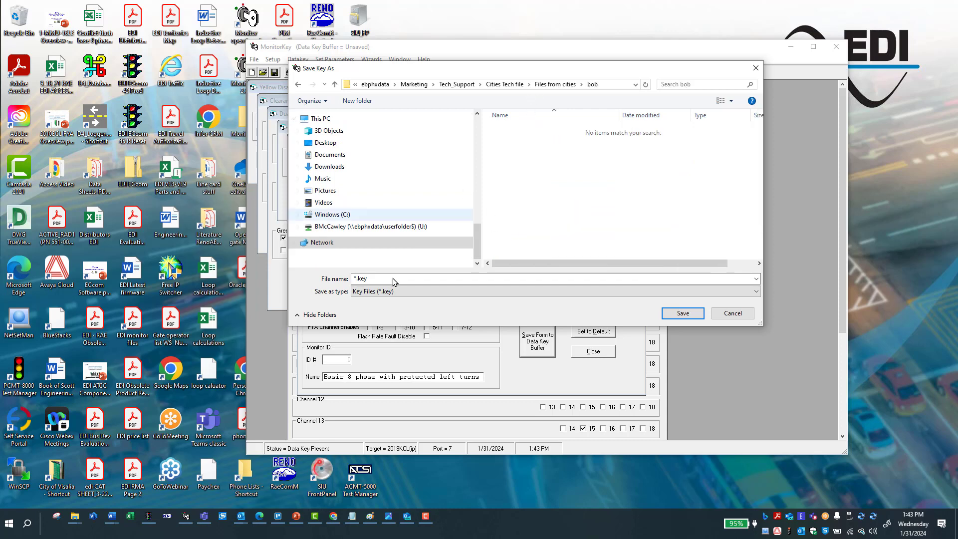
pyautogui.click(354, 278)
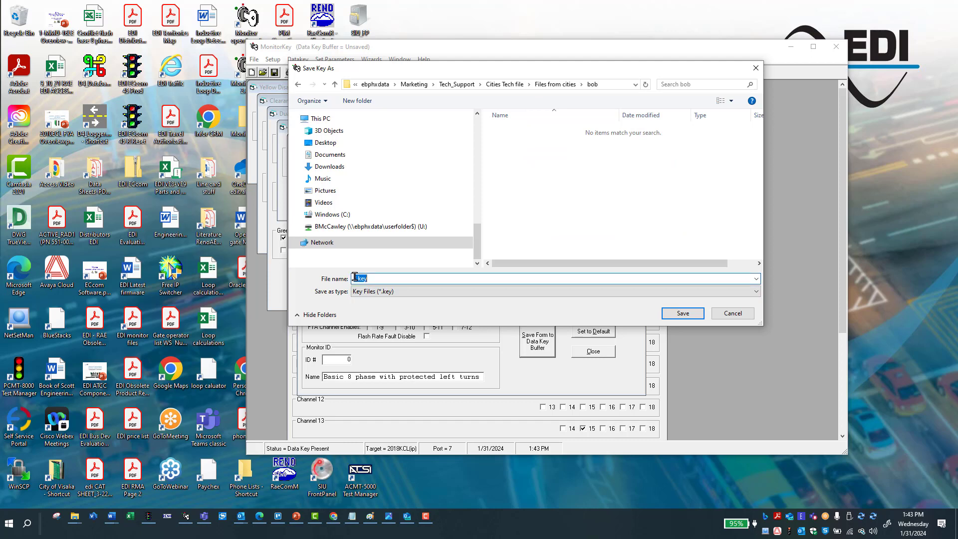
pyautogui.click(354, 278)
pyautogui.write('test v')
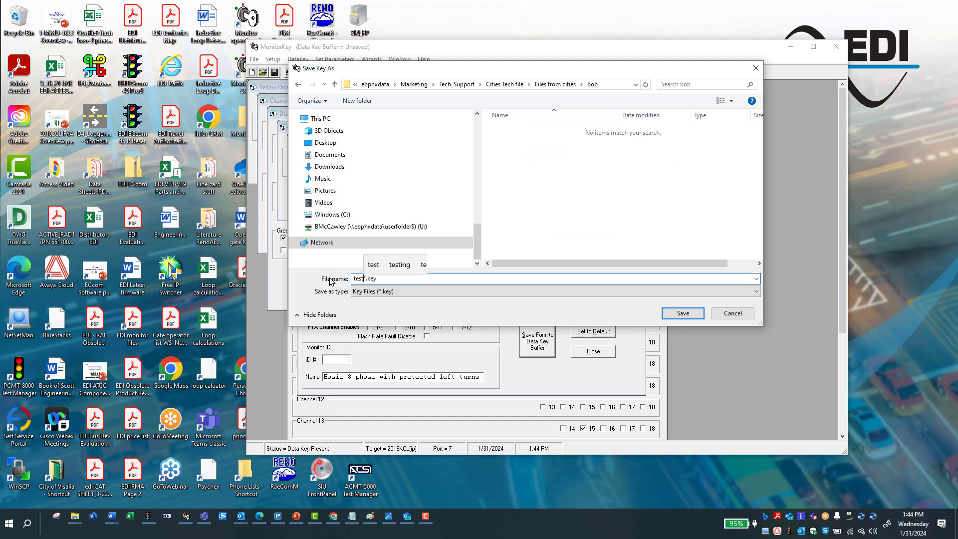
pyautogui.write('ideo')
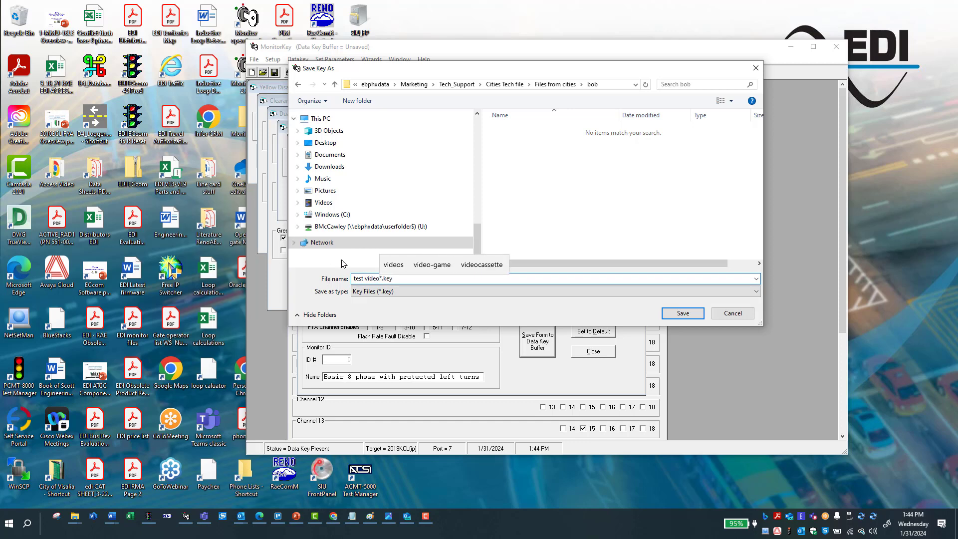
pyautogui.click(394, 264)
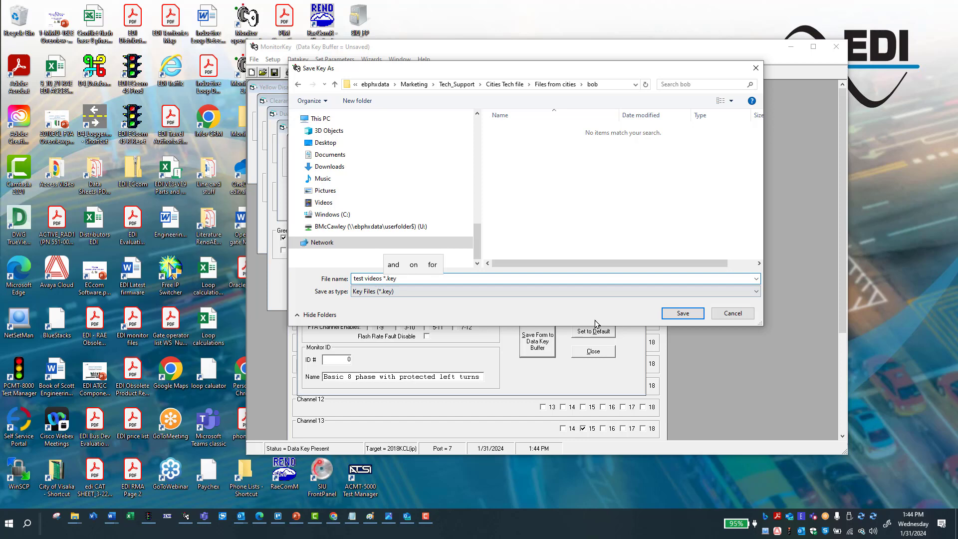
pyautogui.press('Delete')
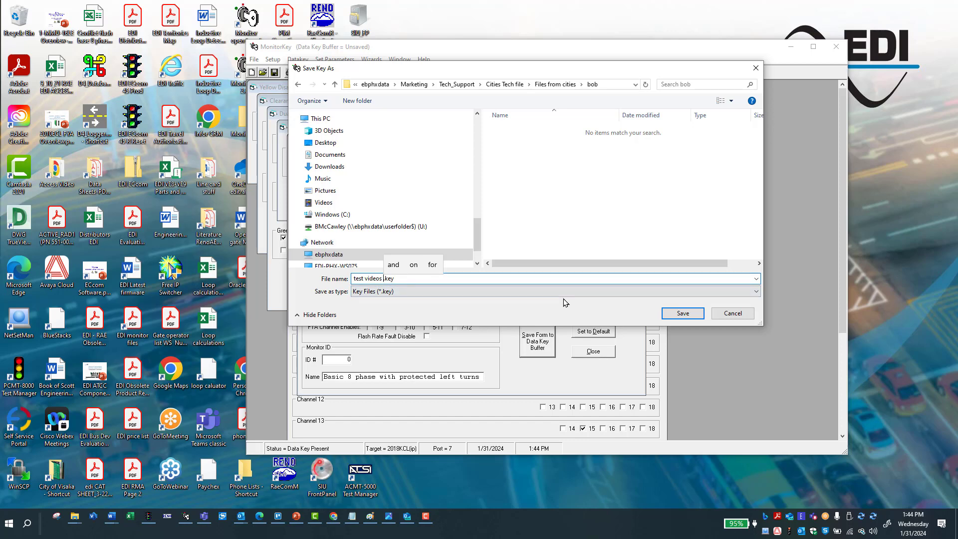
# Save the key as 'test videos .key' and close all parameter forms
pyautogui.click(682, 314)
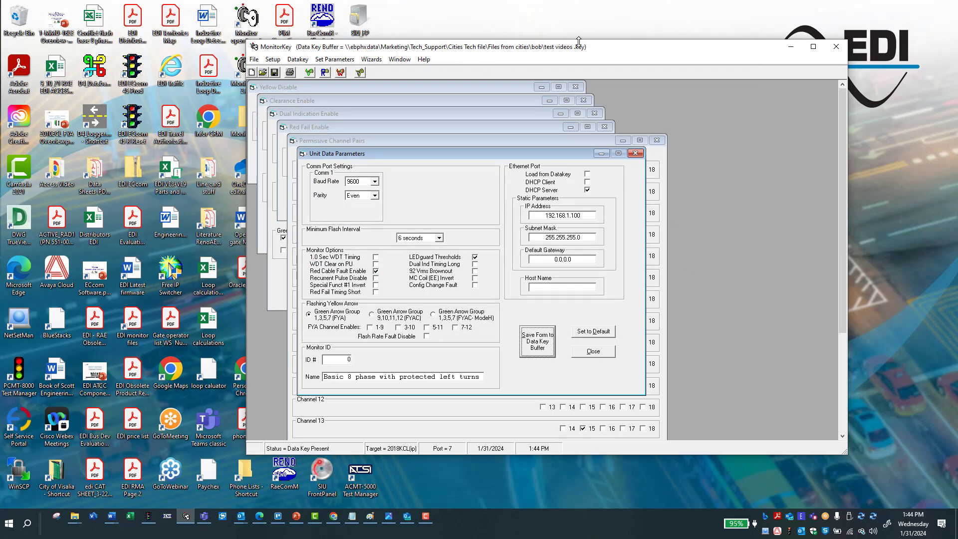
pyautogui.click(399, 60)
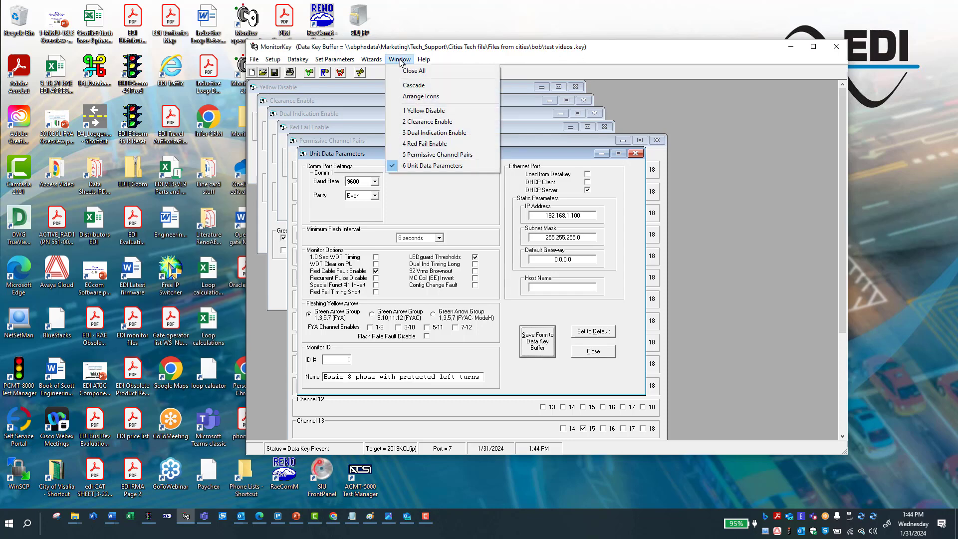
pyautogui.click(413, 72)
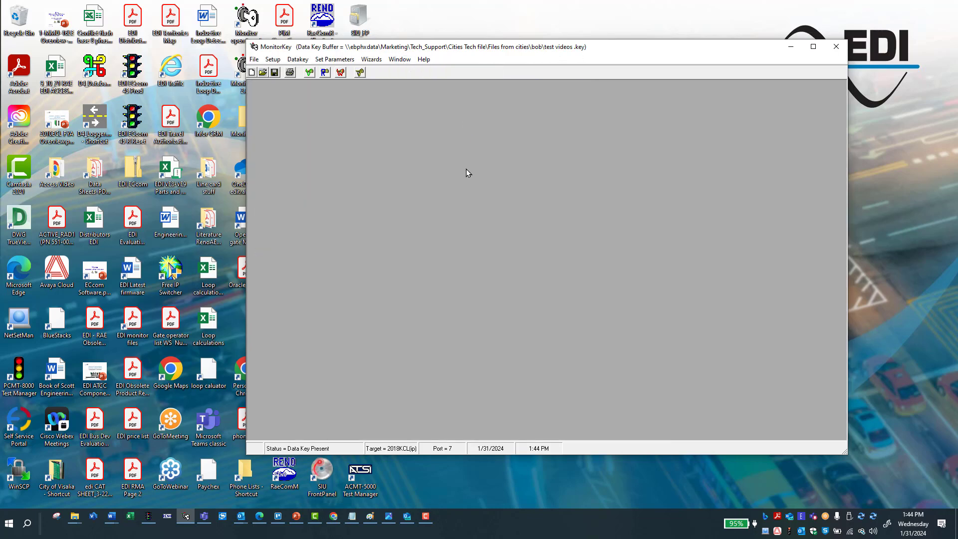
# Reopen 'test videos .key' from the bob folder under Files from cities
pyautogui.click(262, 73)
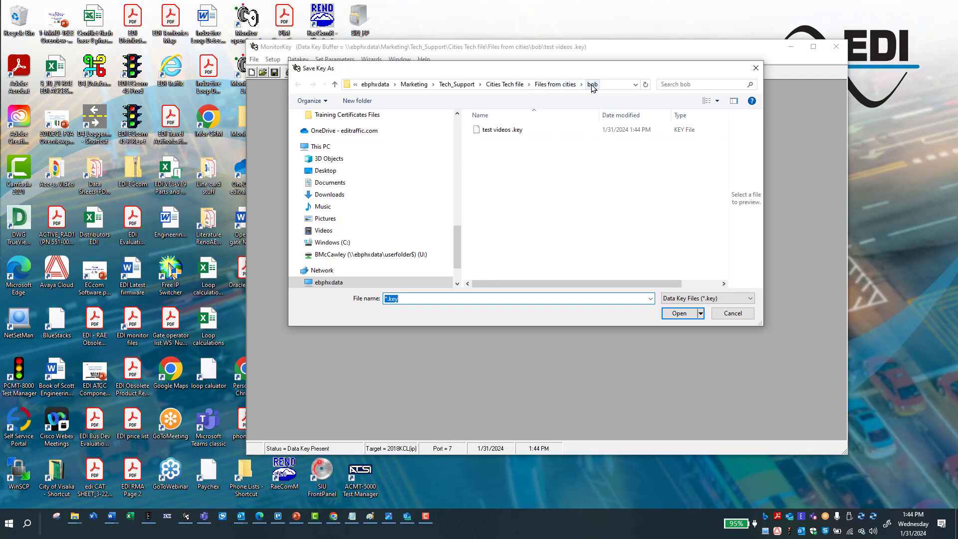
pyautogui.click(555, 84)
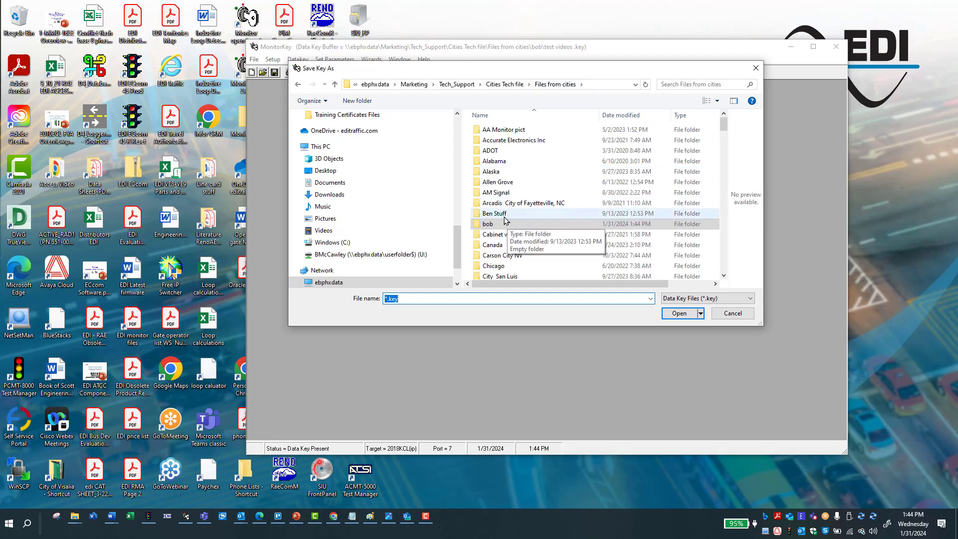
pyautogui.doubleClick(499, 193)
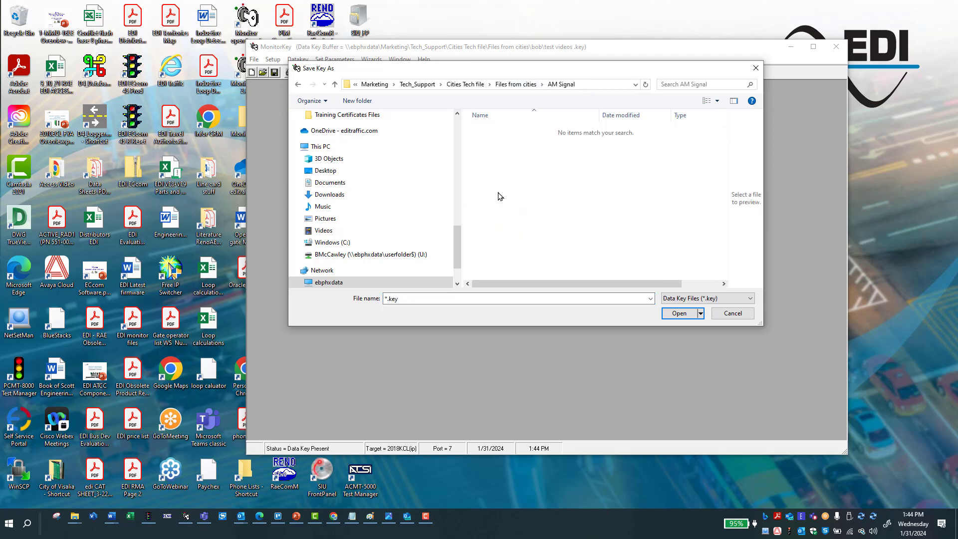
pyautogui.click(518, 85)
pyautogui.doubleClick(492, 225)
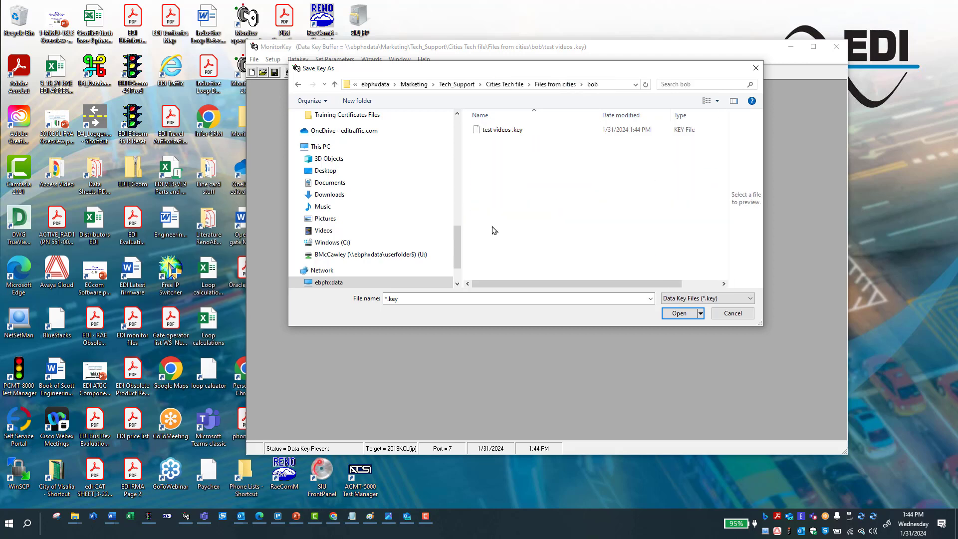
pyautogui.click(500, 132)
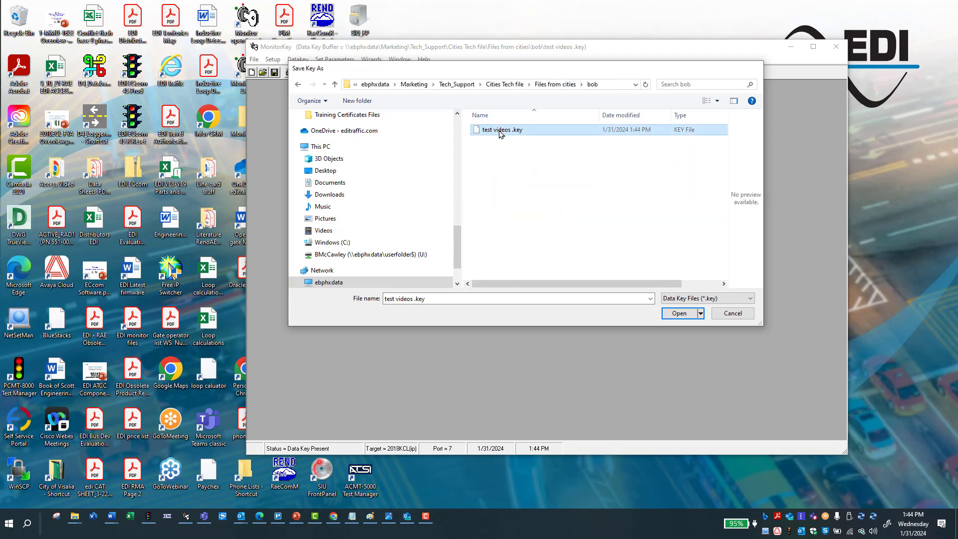
pyautogui.doubleClick(500, 132)
# Open all parameter forms and write the loaded settings onto the data key
pyautogui.click(334, 59)
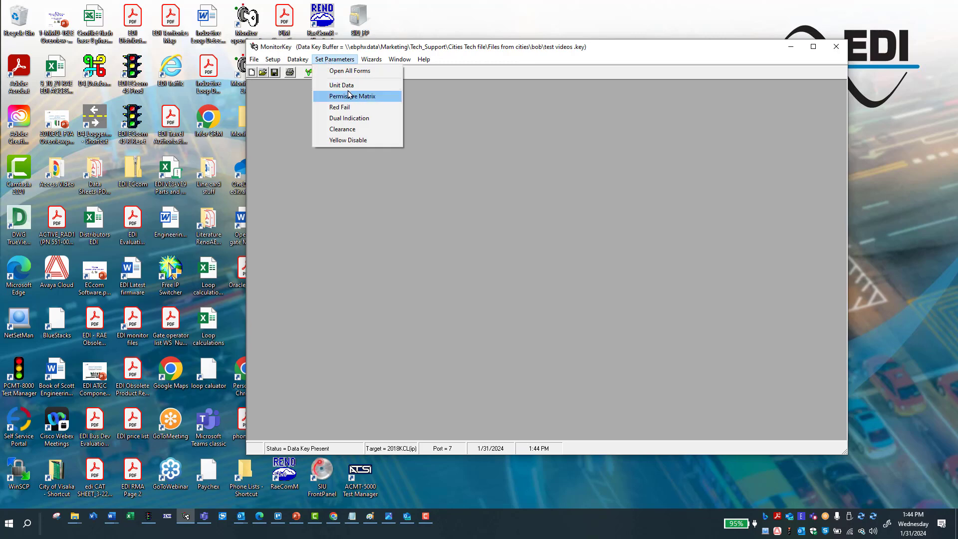
pyautogui.click(354, 71)
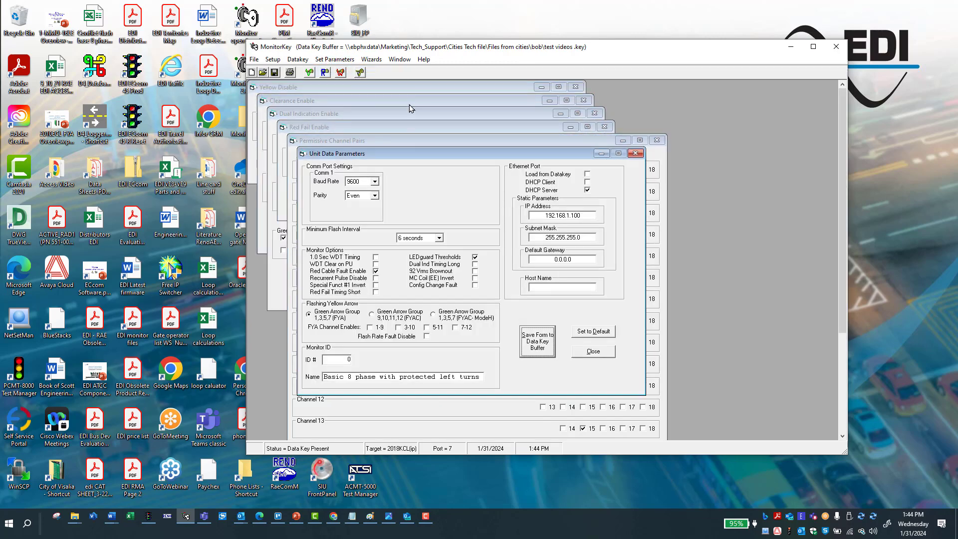
pyautogui.click(340, 73)
pyautogui.click(498, 286)
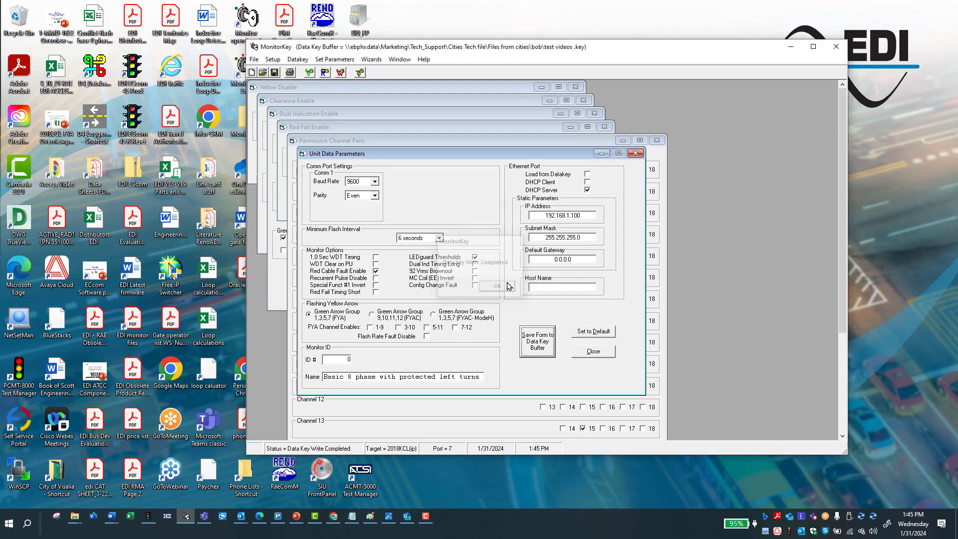
# Run the Parameter Check wizard and confirm the buffer has 0 warnings and 0 errors
pyautogui.click(359, 72)
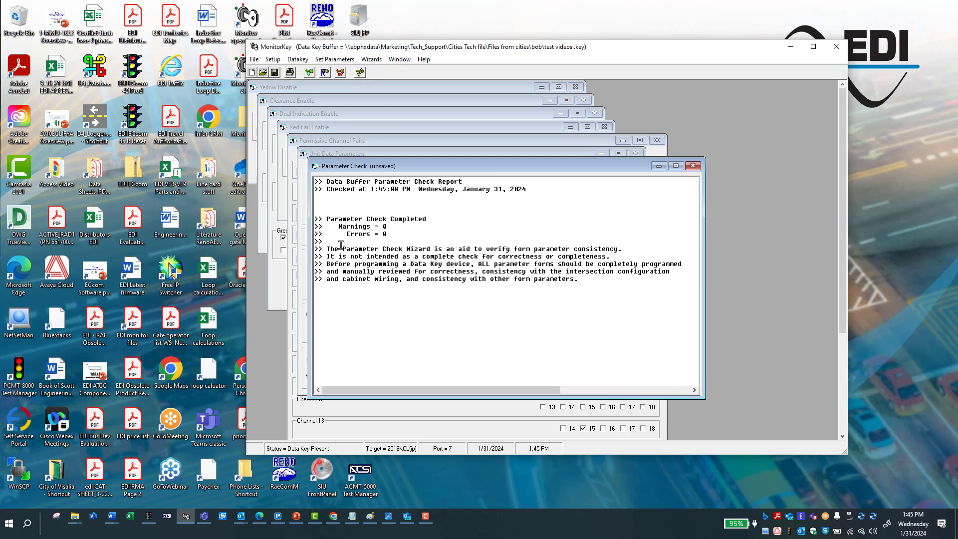